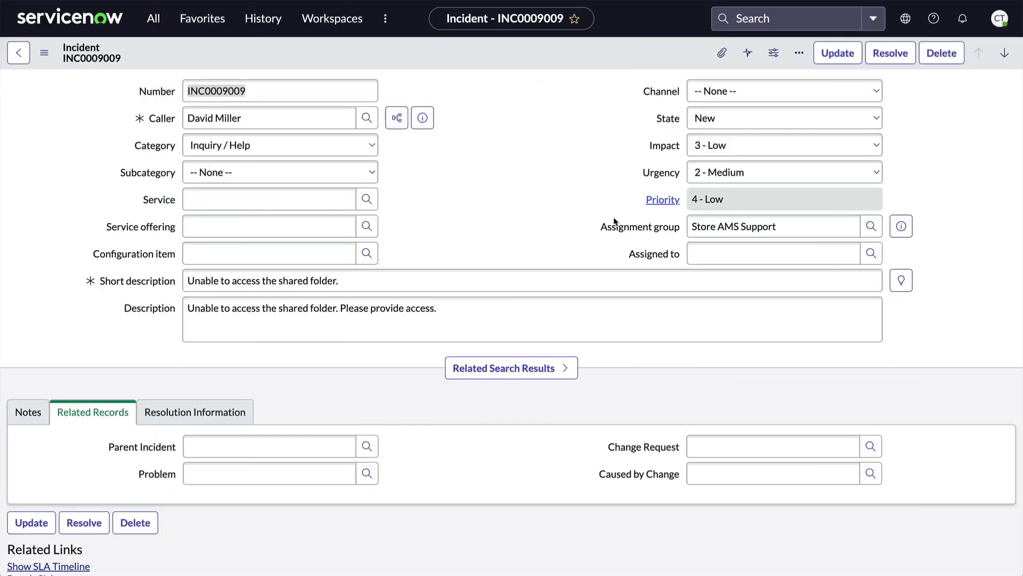
Start a new child incident of INC0009009 and check that its Parent Incident is prefilled
scroll(458, 335, down, 5)
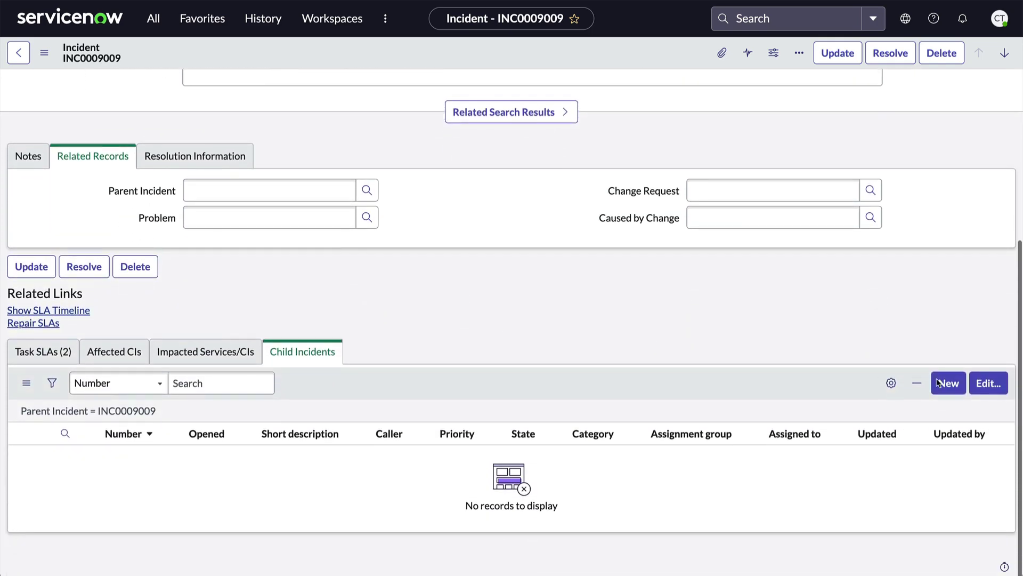
click(948, 383)
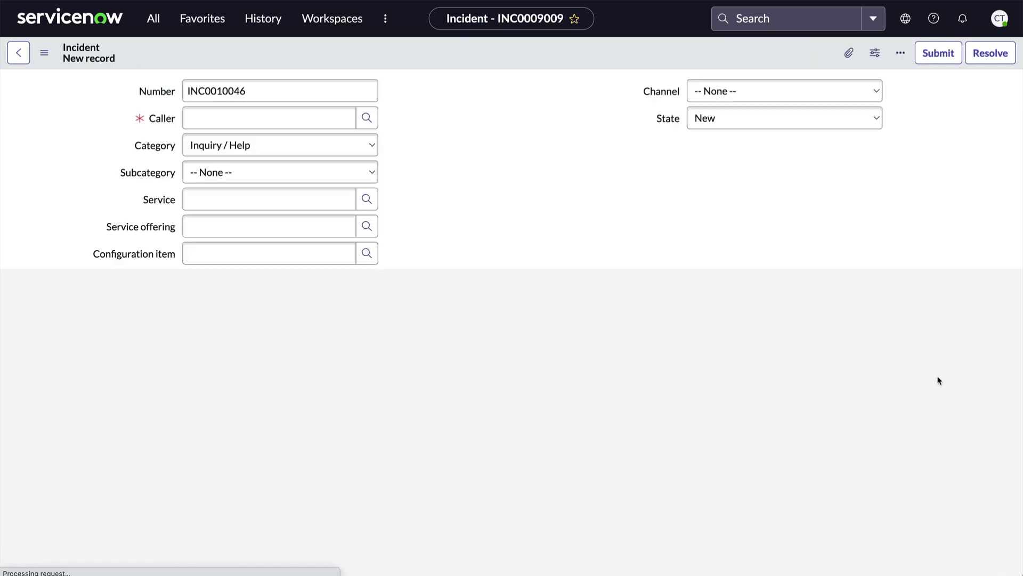
scroll(366, 501, down, 3)
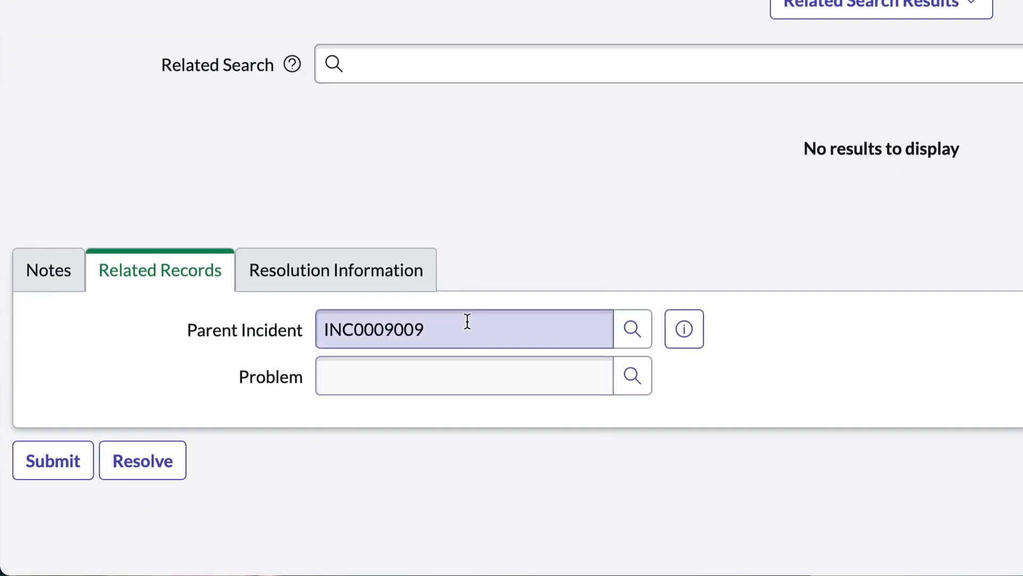
click(264, 423)
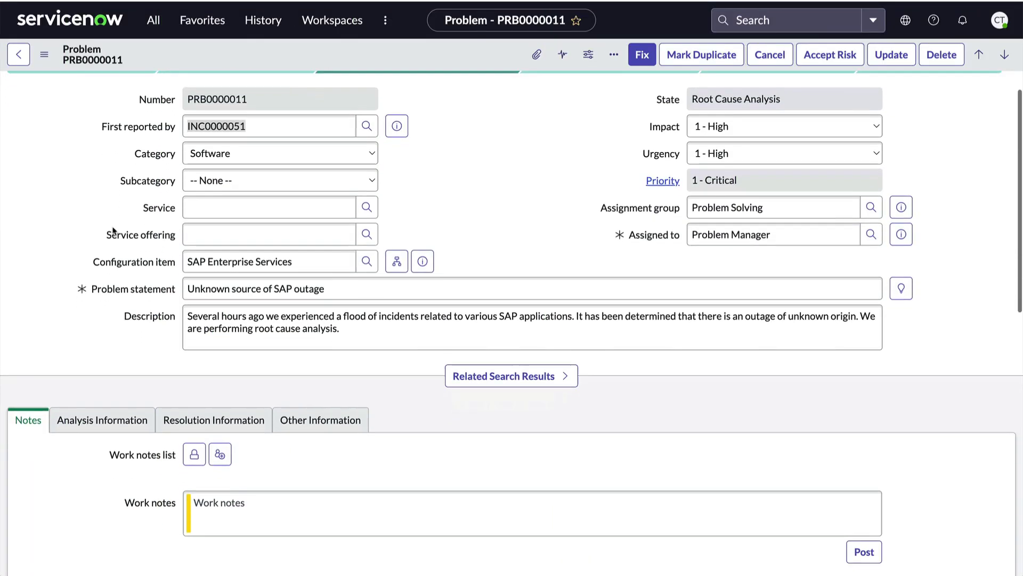
Open PRB0000011's related incidents in a standalone list filtered to Problem = PRB0000011
scroll(113, 229, down, 5)
scroll(113, 231, down, 5)
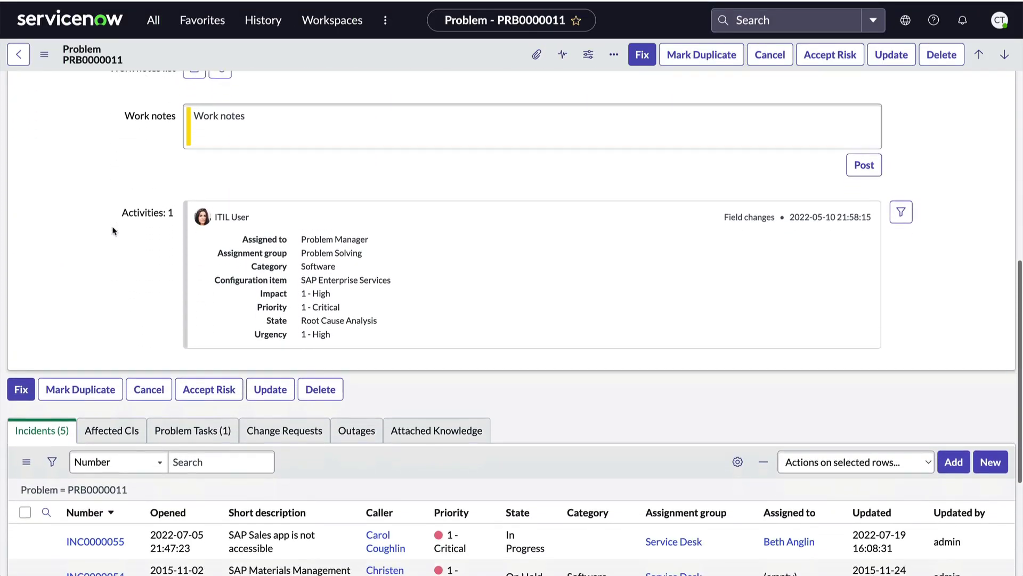
scroll(113, 230, down, 1)
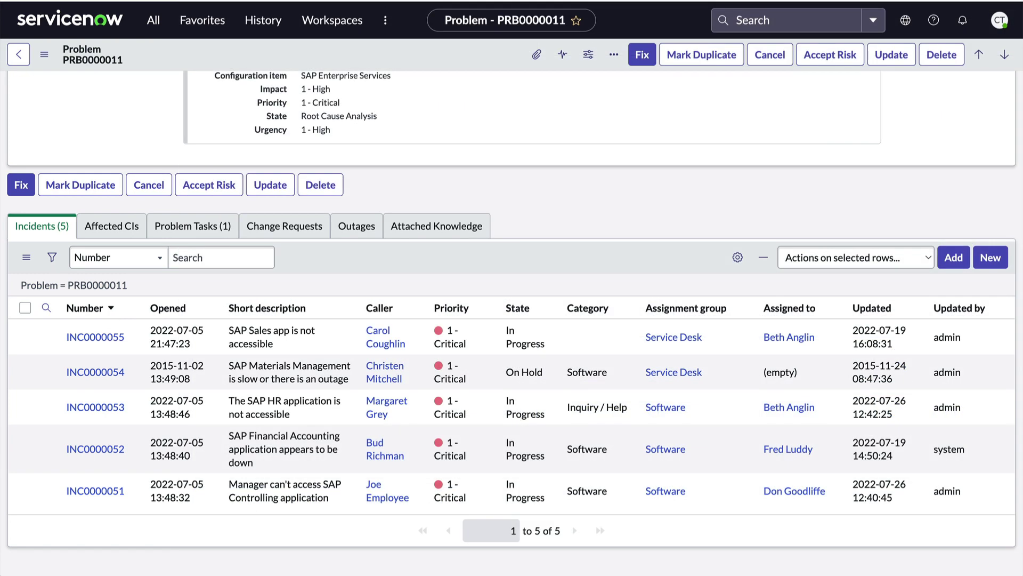
scroll(122, 341, down, 1)
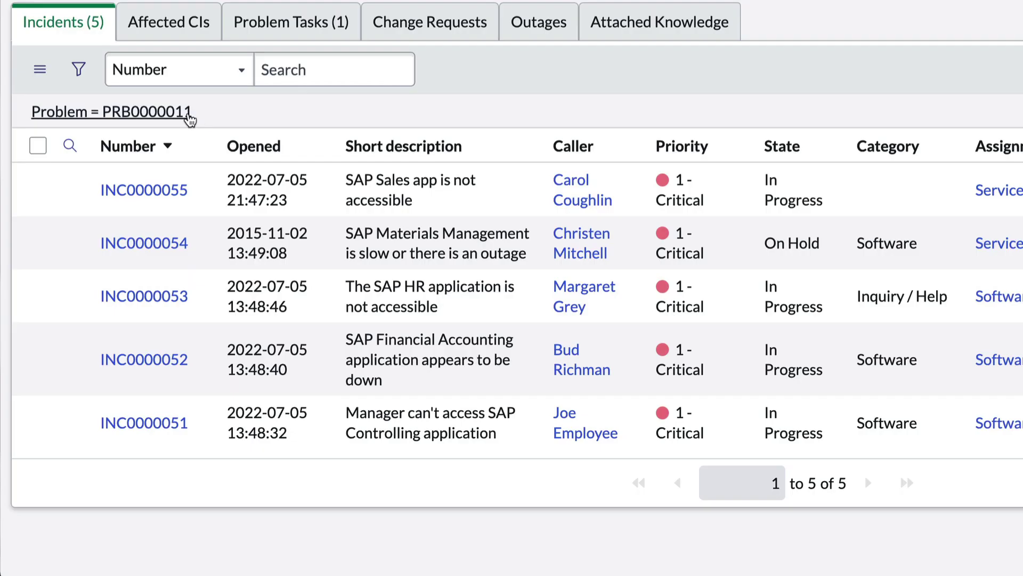
right_click(186, 118)
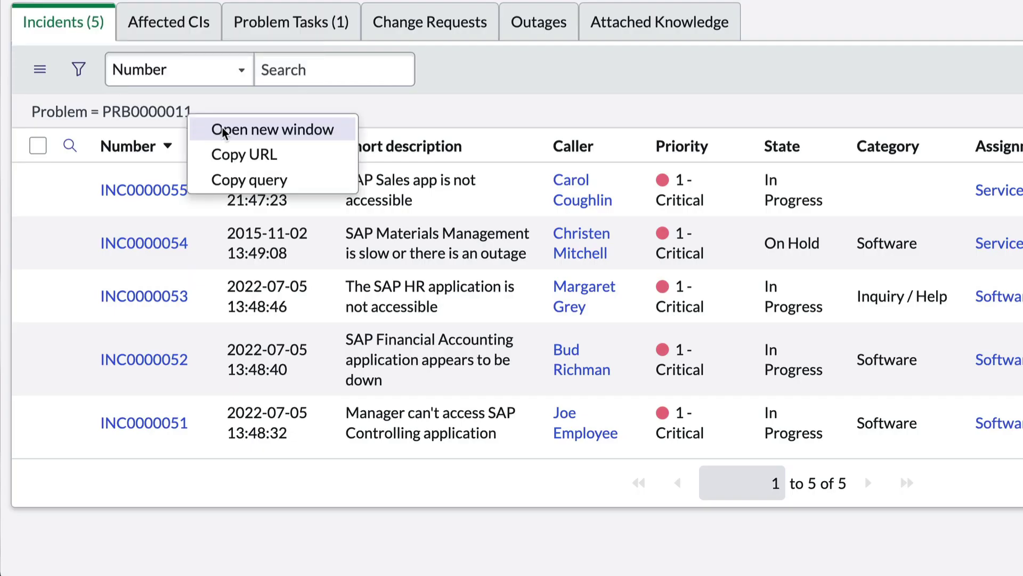
click(243, 133)
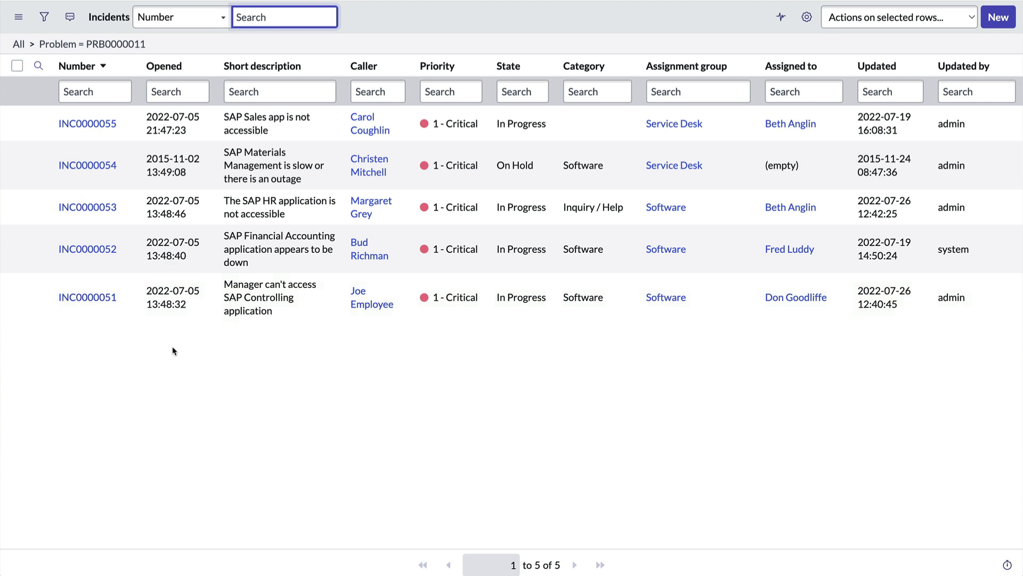
Create a new incident from the PRB0000011 list and check the prefilled Problem field
click(998, 17)
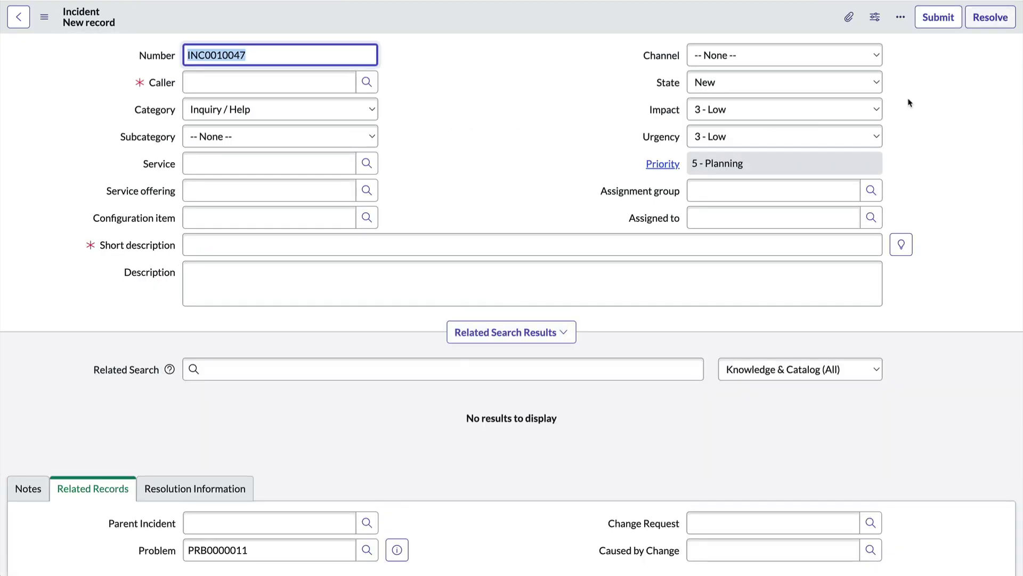
scroll(391, 410, down, 3)
click(311, 466)
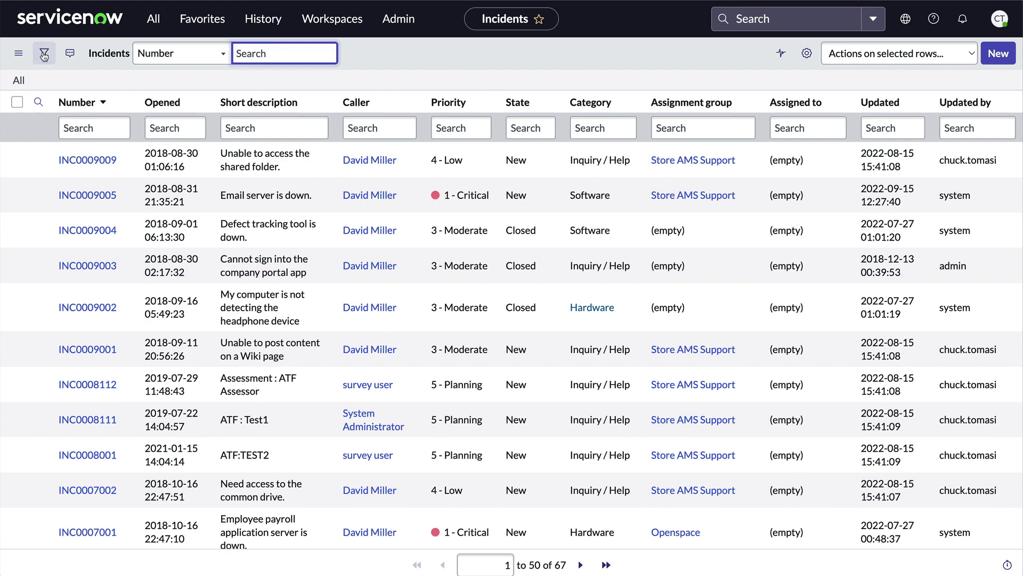
Filter the incident list to Channel is Walk-in, then try starting a new incident from it
click(44, 52)
click(84, 117)
text(chann)
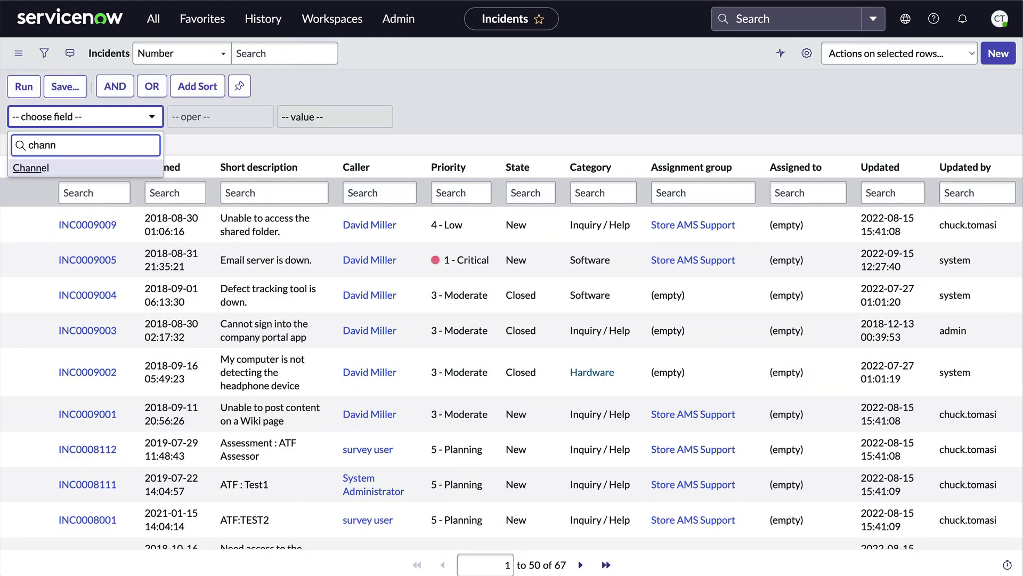
click(85, 169)
click(306, 124)
click(299, 211)
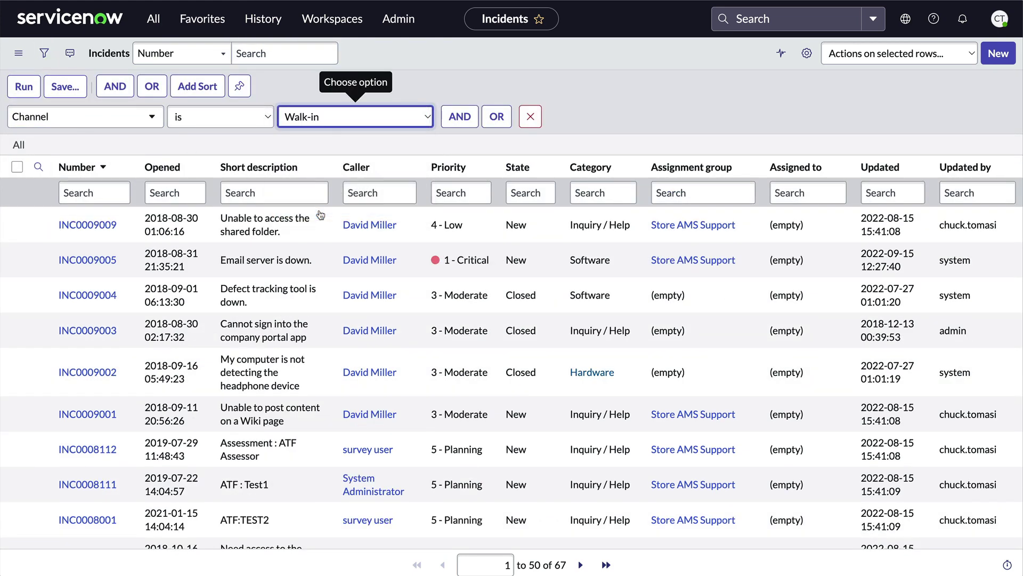
click(23, 87)
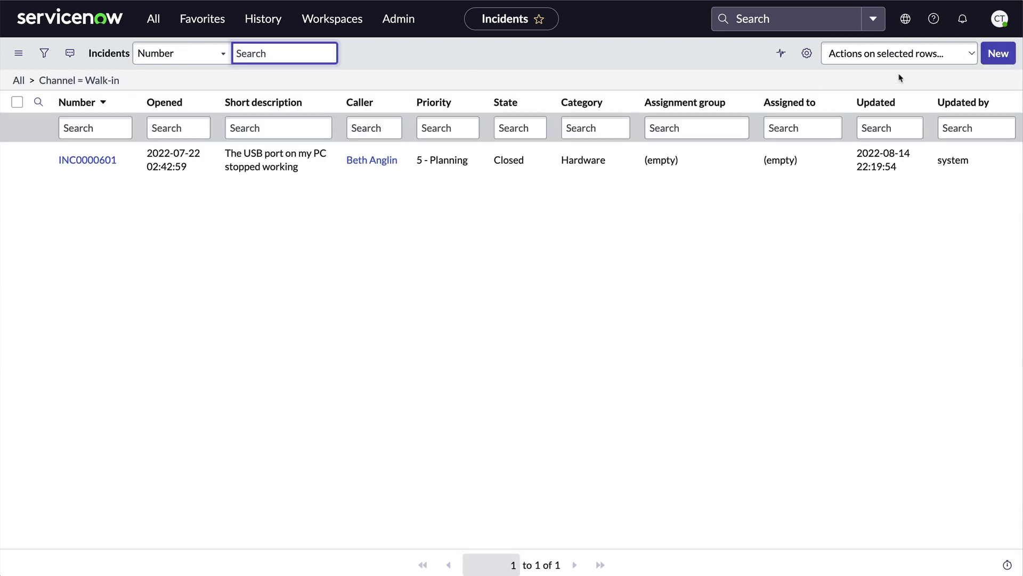
click(1006, 54)
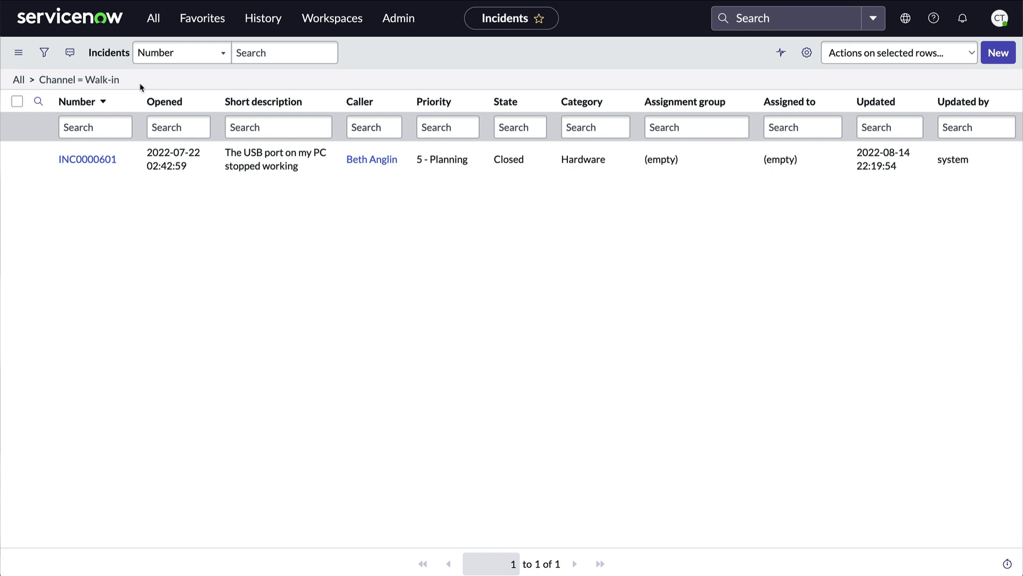
Copy the Walk-in list URL and create a new module under the Incident application menu
right_click(105, 80)
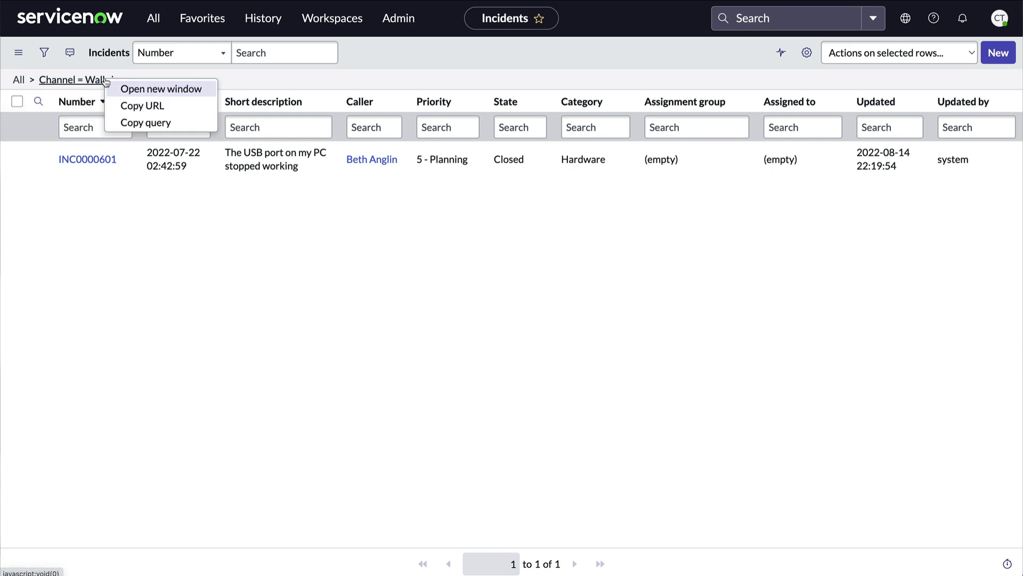
click(136, 106)
click(154, 18)
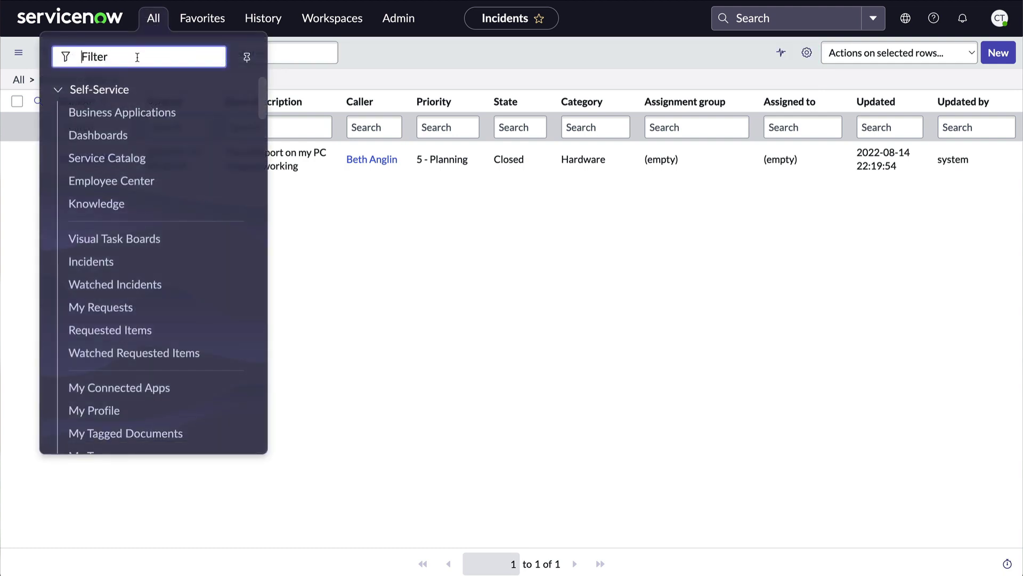
text(incident)
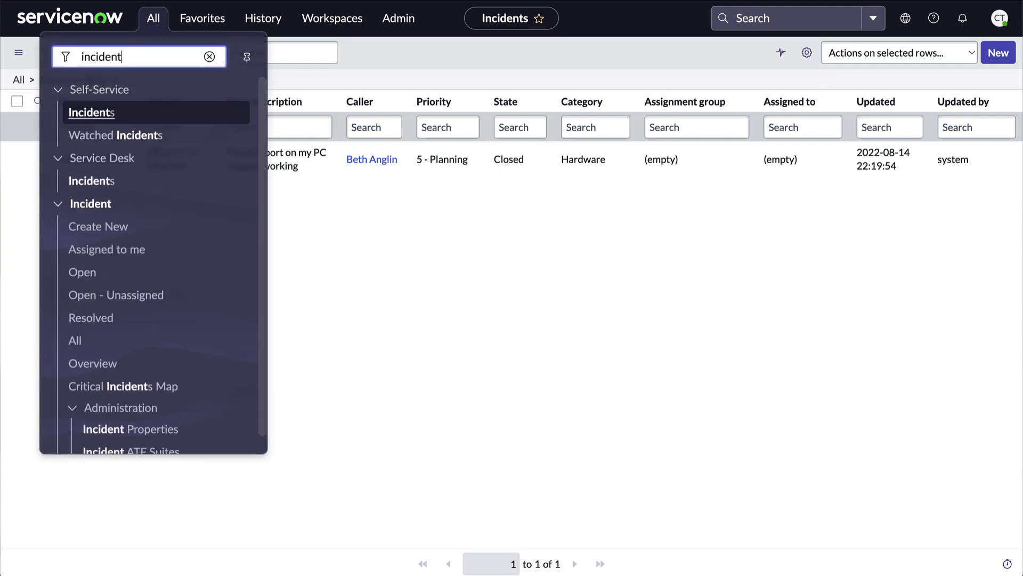
click(218, 203)
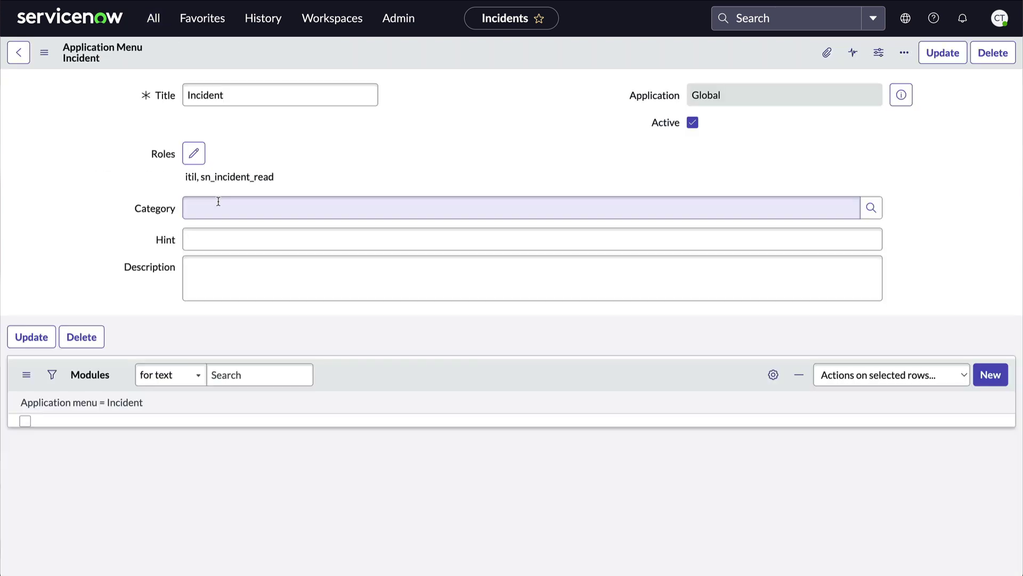
scroll(119, 388, down, 5)
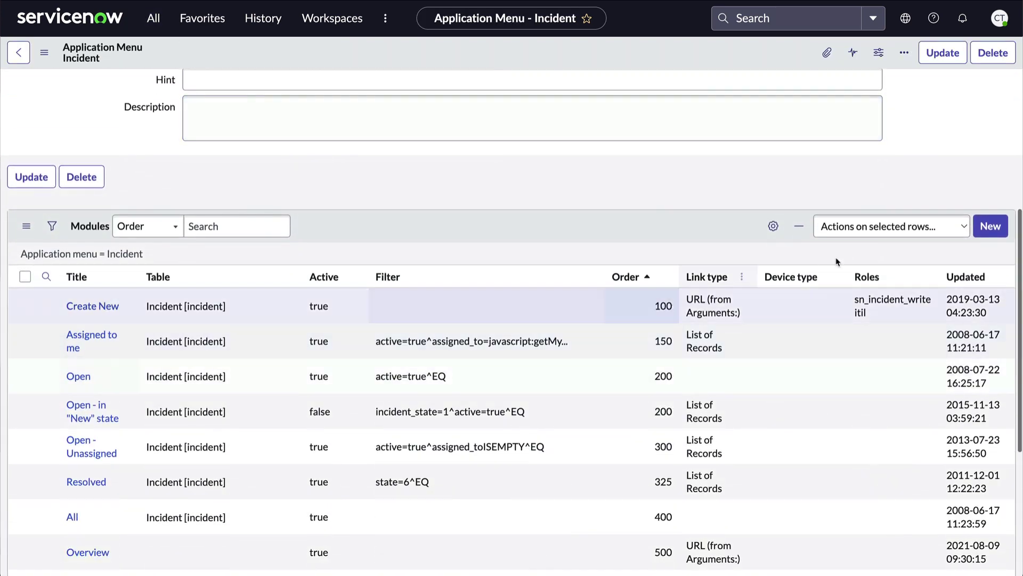
click(990, 226)
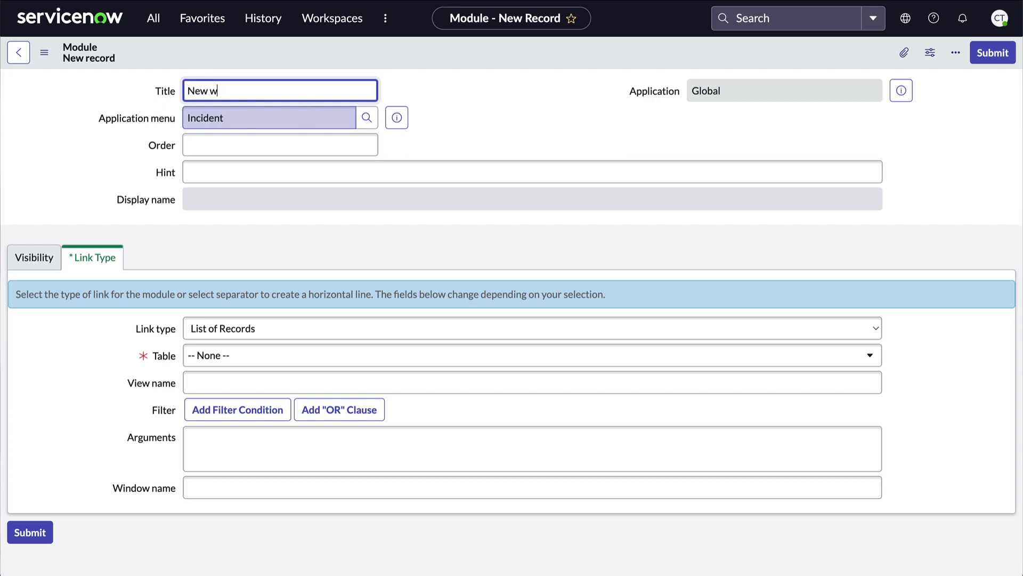
Set the module's Order to 1000 and its Link type to URL (from Arguments:)
click(310, 148)
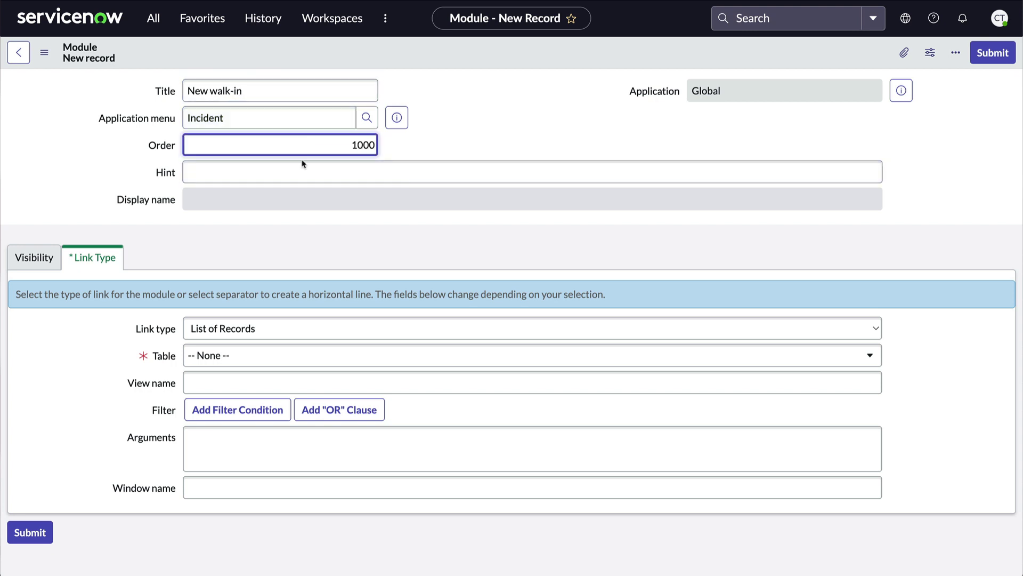
click(116, 256)
click(224, 330)
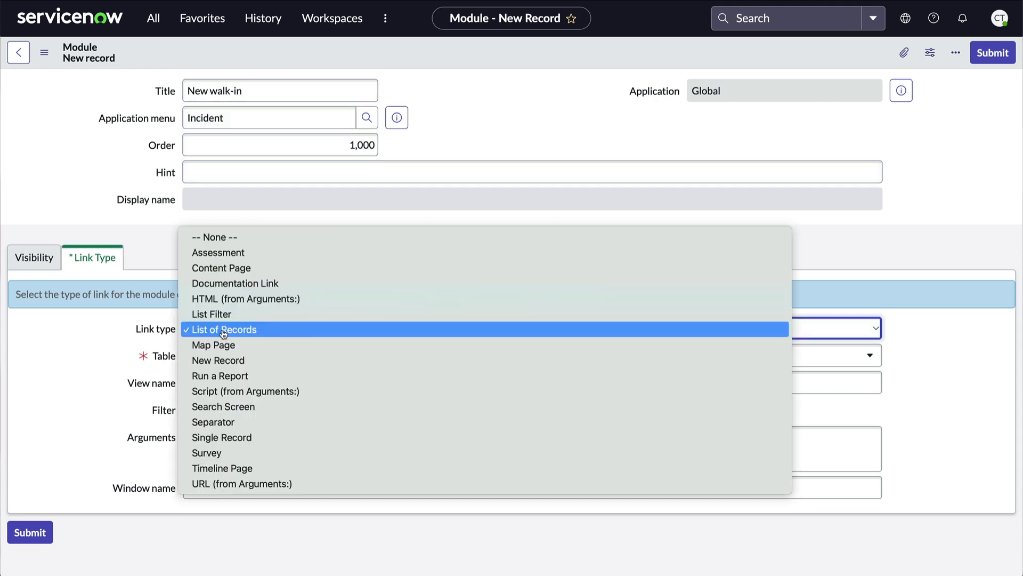
click(234, 483)
Set Arguments to /incident.do?sys_id=-1&sysparm_query=contact_type%3Dwalk-in and submit the module
click(220, 360)
key(ctrl+v)
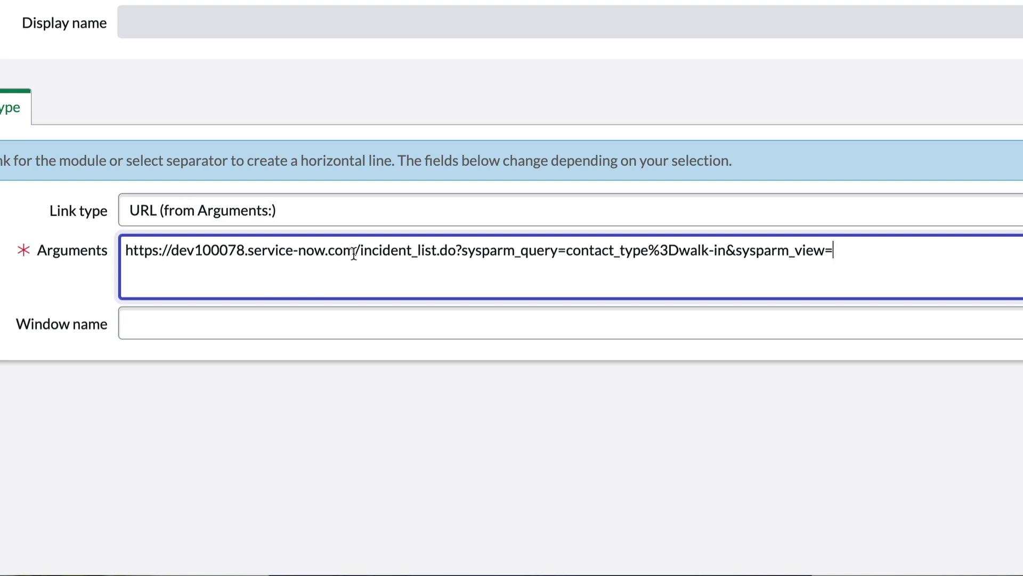
drag(355, 252, 136, 248)
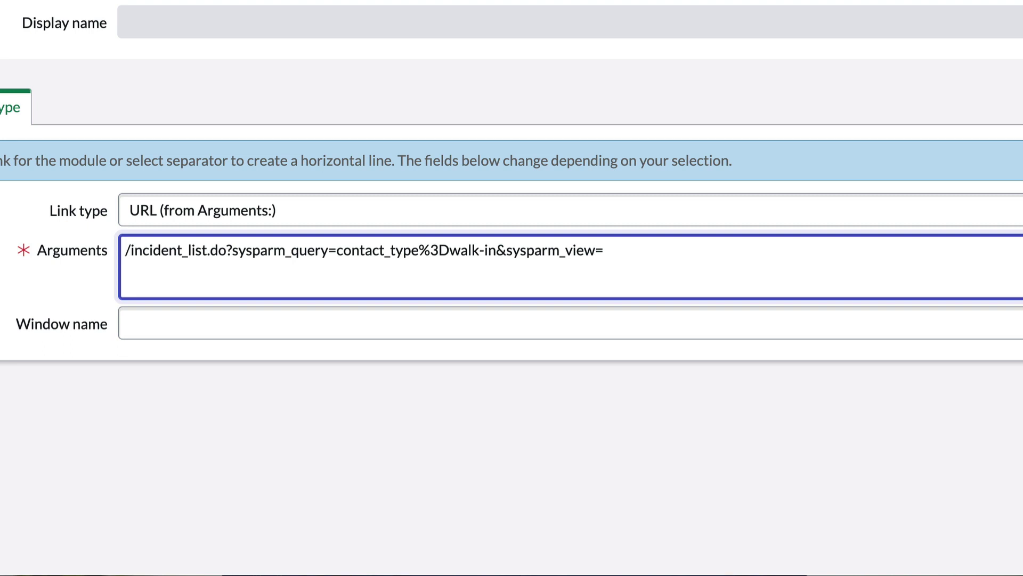
click(208, 250)
key(BackSpace)
key(BackSpace)
key(BackSpace)
key(BackSpace)
key(BackSpace)
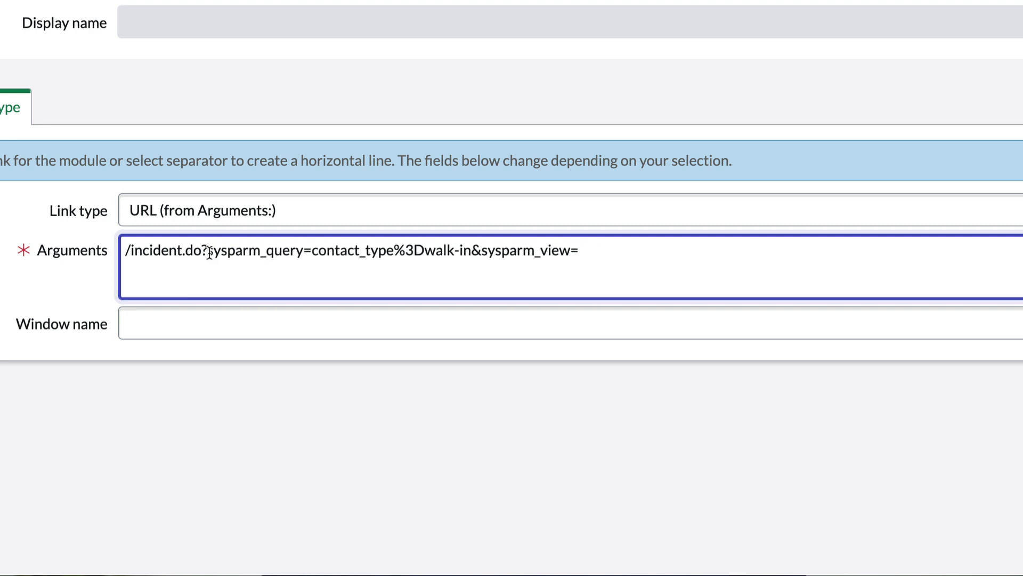
click(208, 250)
text(sys)
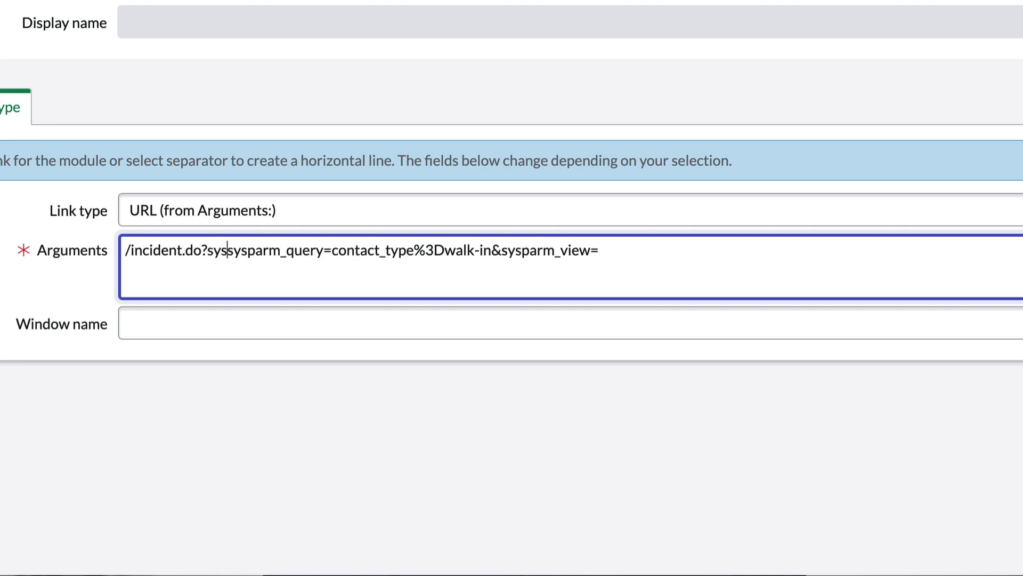
text(_id=-1)
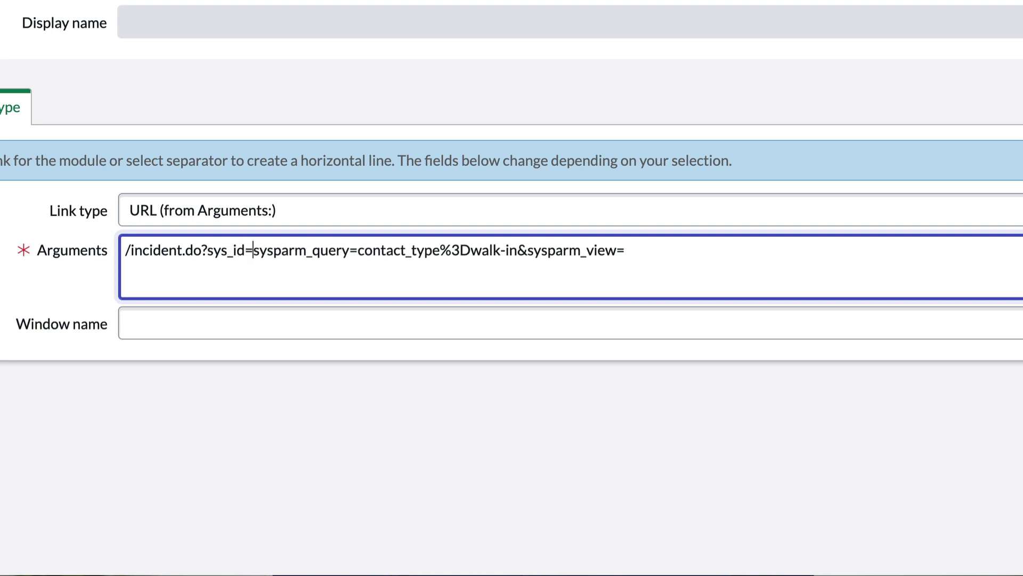
text(&)
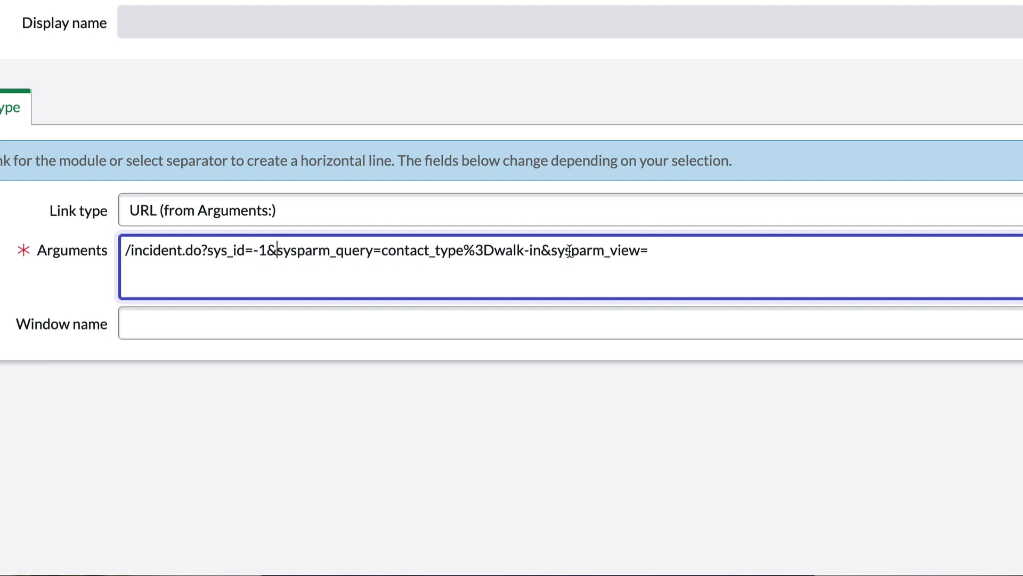
drag(542, 249, 670, 246)
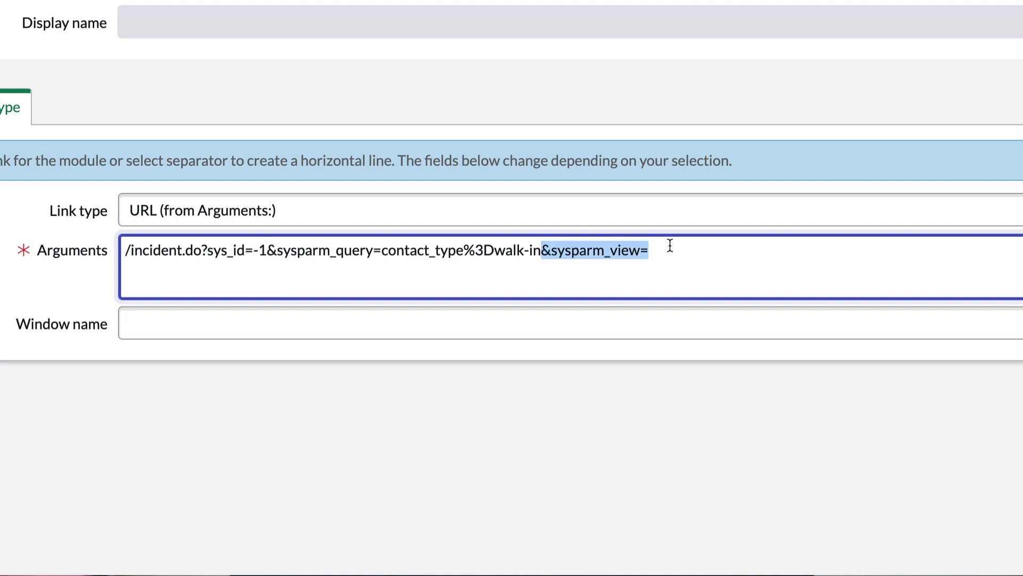
key(BackSpace)
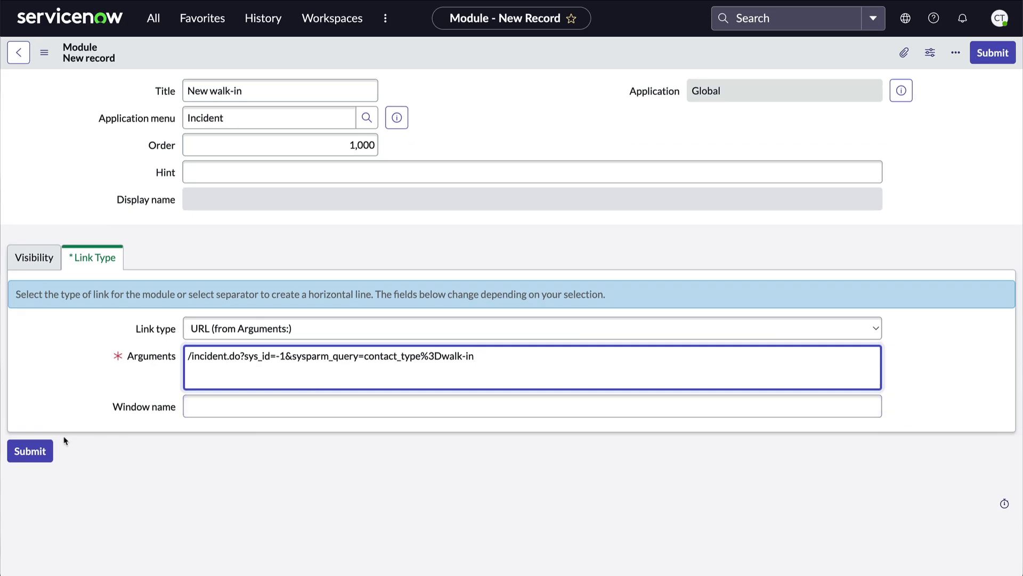
click(40, 450)
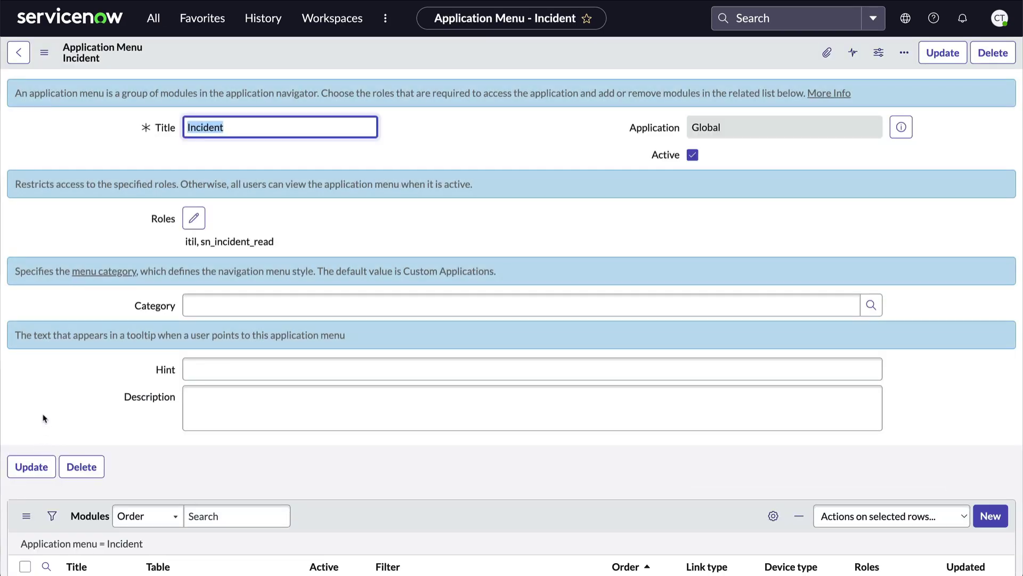
Launch the New walk-in module by searching 'walk' in the navigator, then show the list filter
click(153, 18)
click(151, 56)
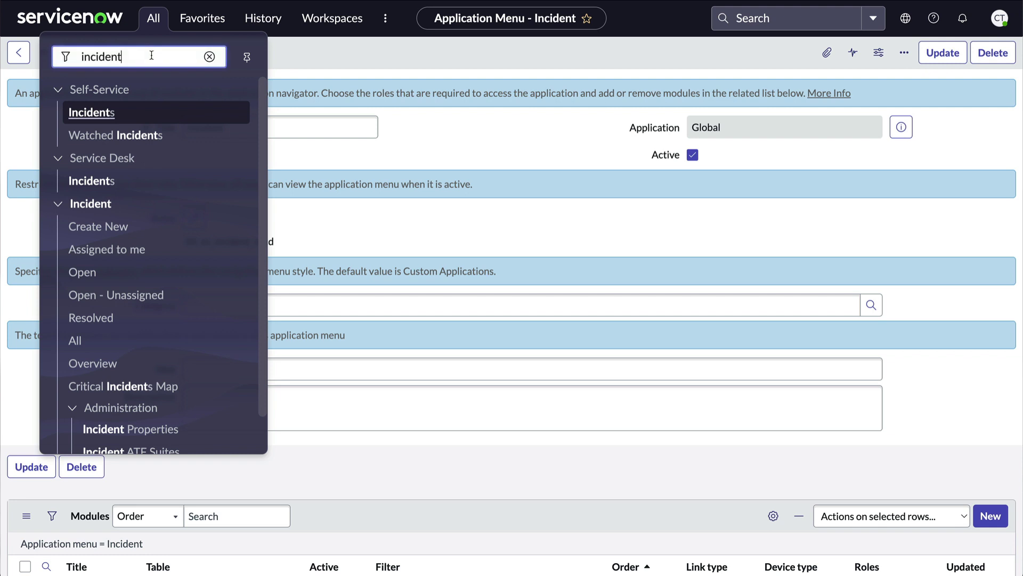
double_click(152, 55)
text(walk)
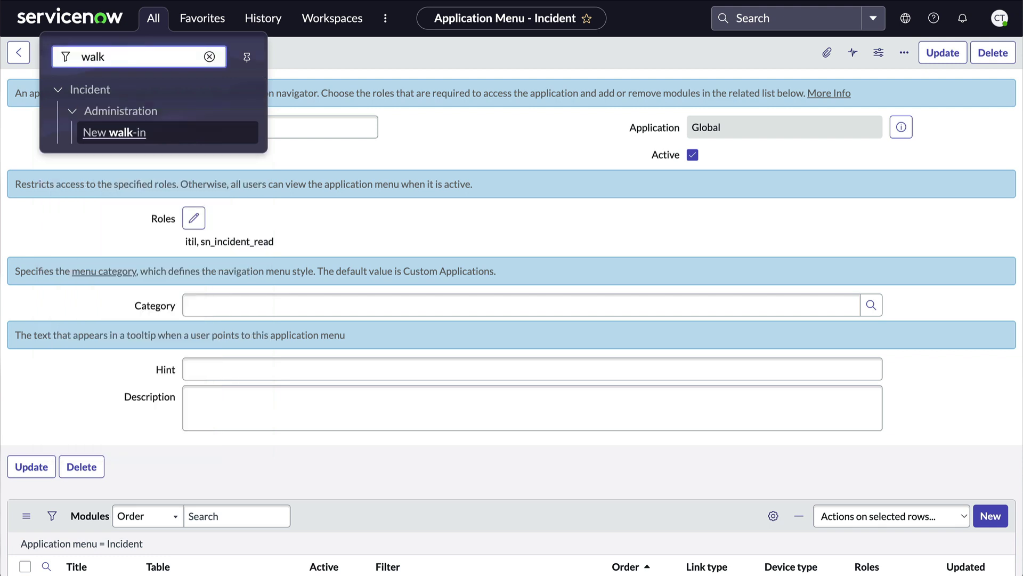
click(128, 133)
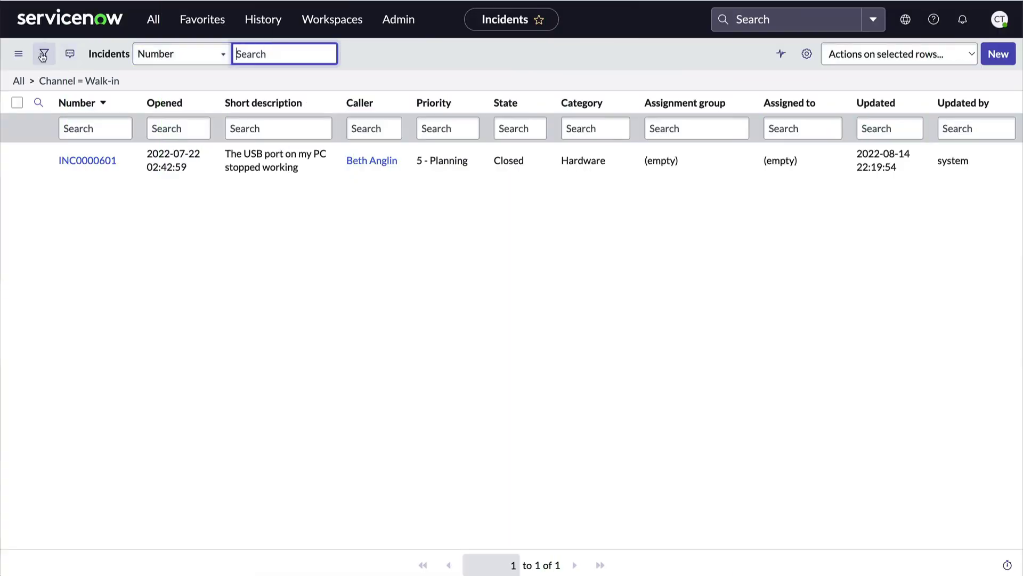
click(44, 53)
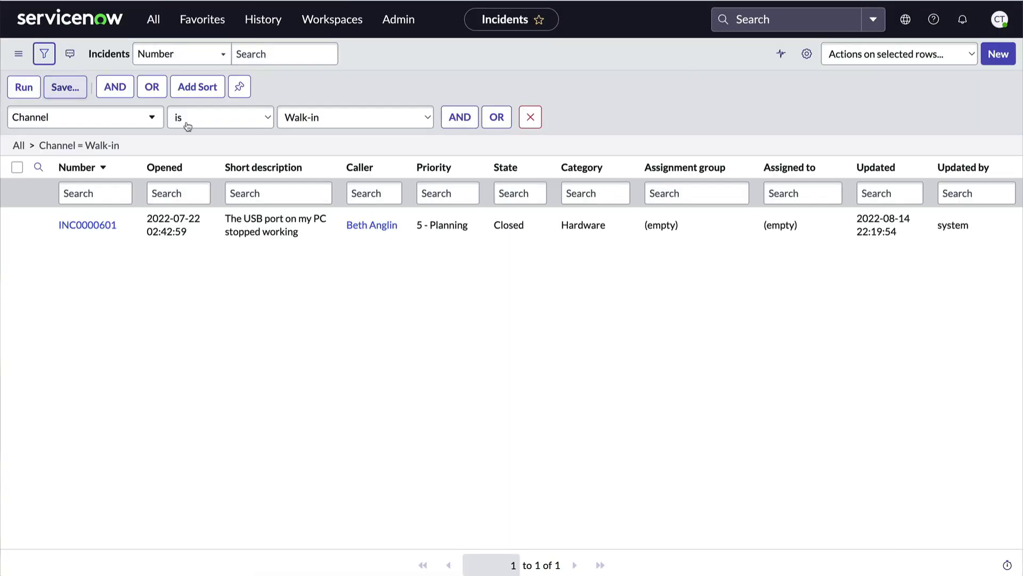
Add an Assigned to is (dynamic) Me condition to the Walk-in filter and run it
click(462, 124)
click(80, 164)
text(assi)
click(38, 231)
click(213, 163)
click(203, 349)
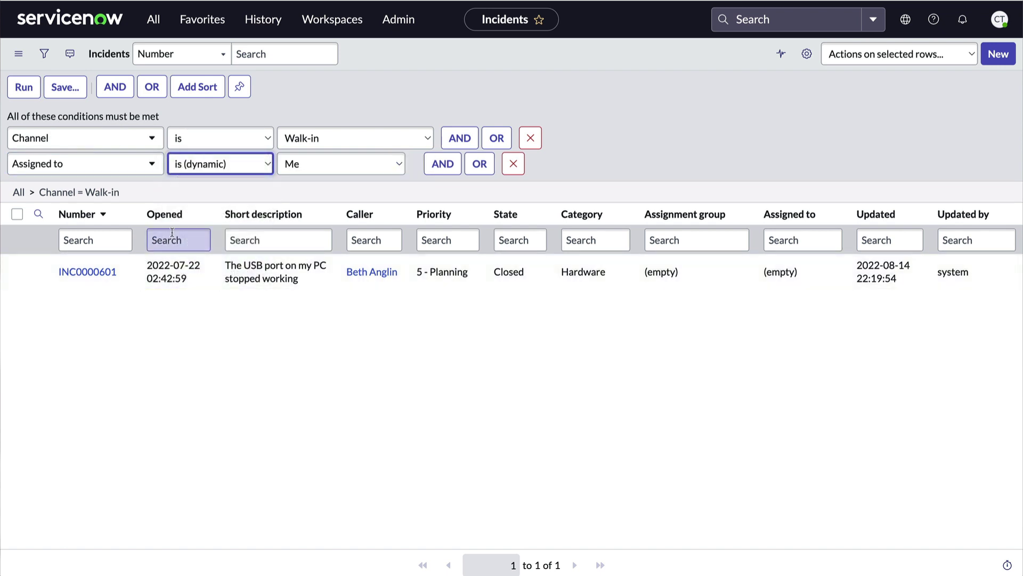
click(24, 87)
Copy the filtered list's URL and reopen the New walk in module record
right_click(207, 82)
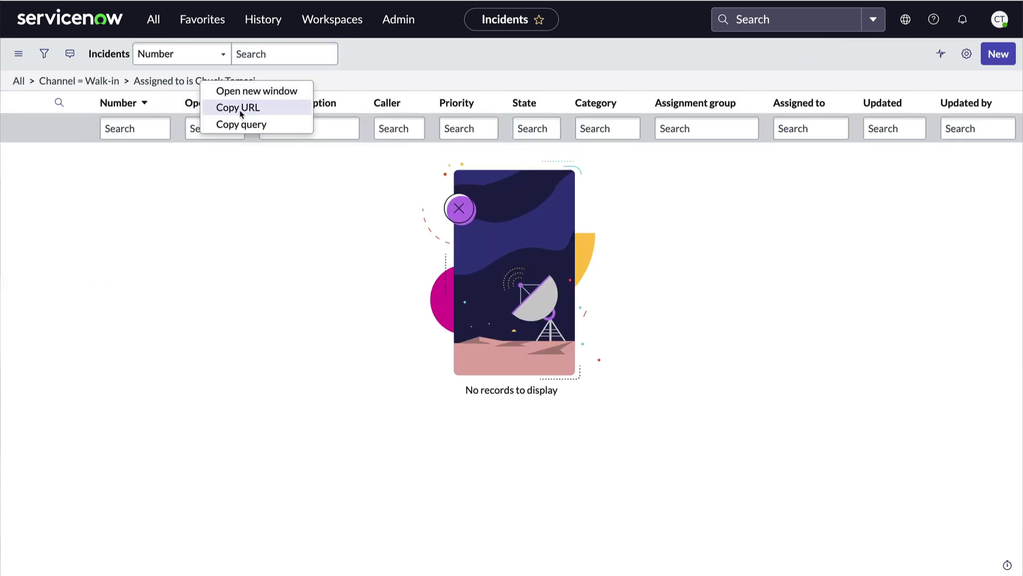
click(226, 108)
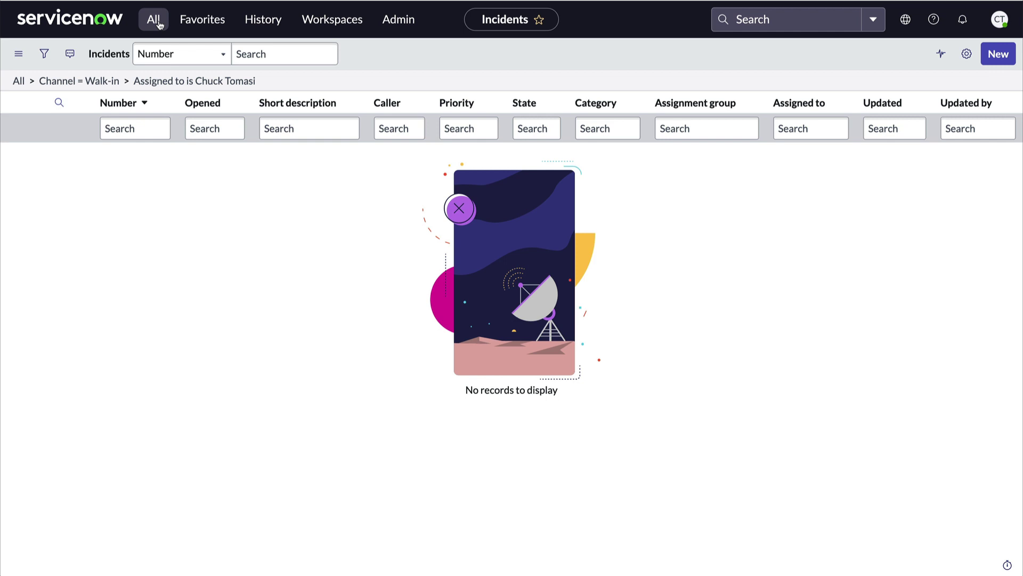
click(159, 24)
click(223, 133)
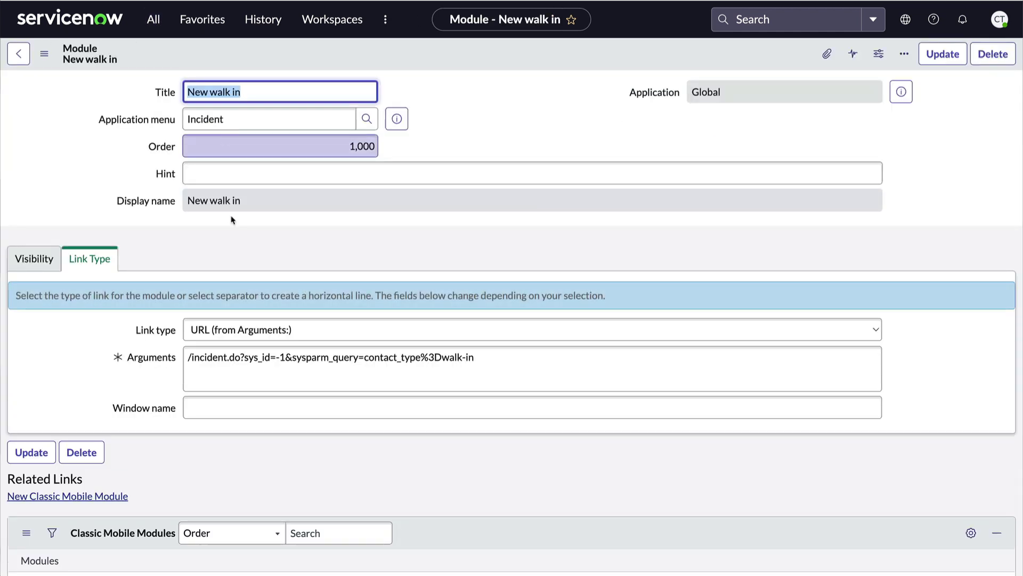